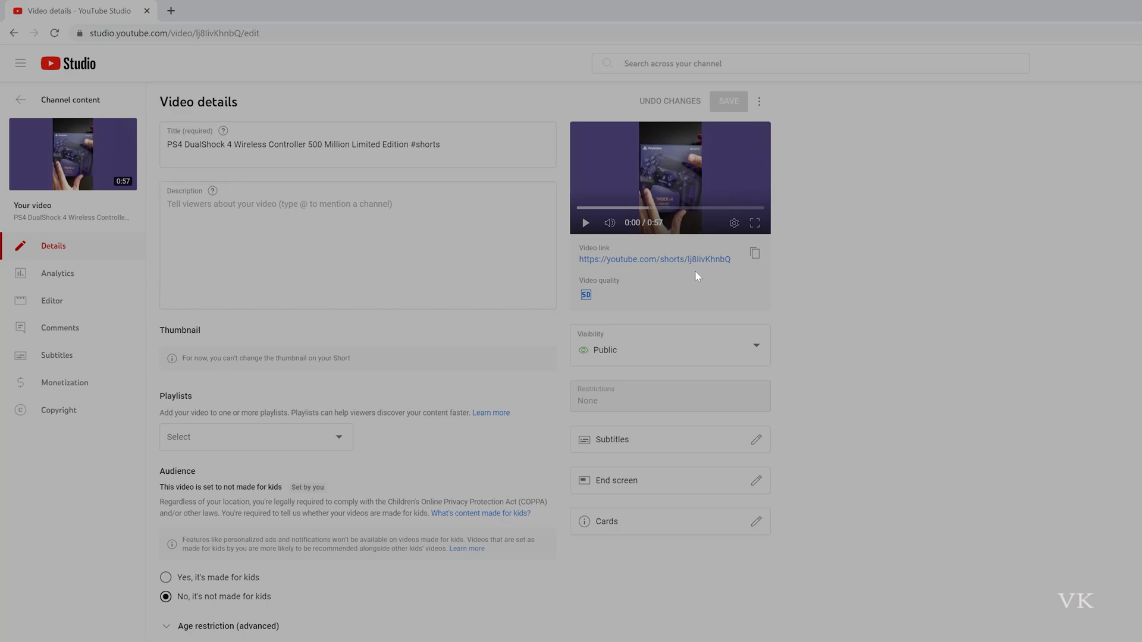
# Highlight the notice 'For now, you can't change the thumbnail on your Short'.
pyautogui.moveTo(183, 358); pyautogui.dragTo(392, 369)
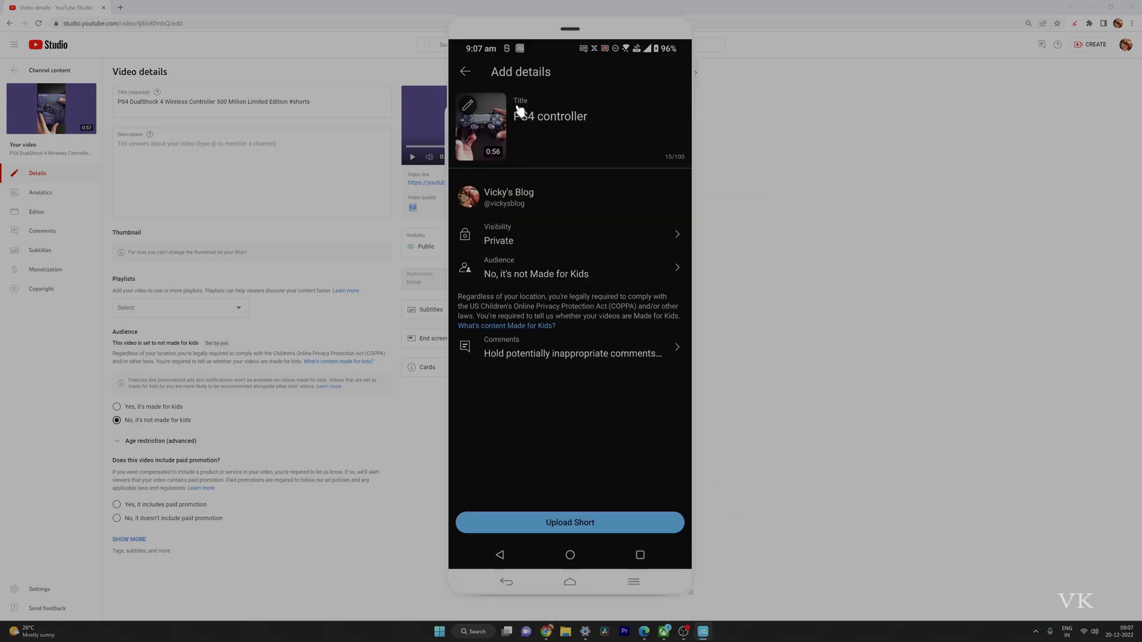
# Pick a thumbnail frame, then re-pick and confirm the boxed-controller frame.
pyautogui.click(470, 107)
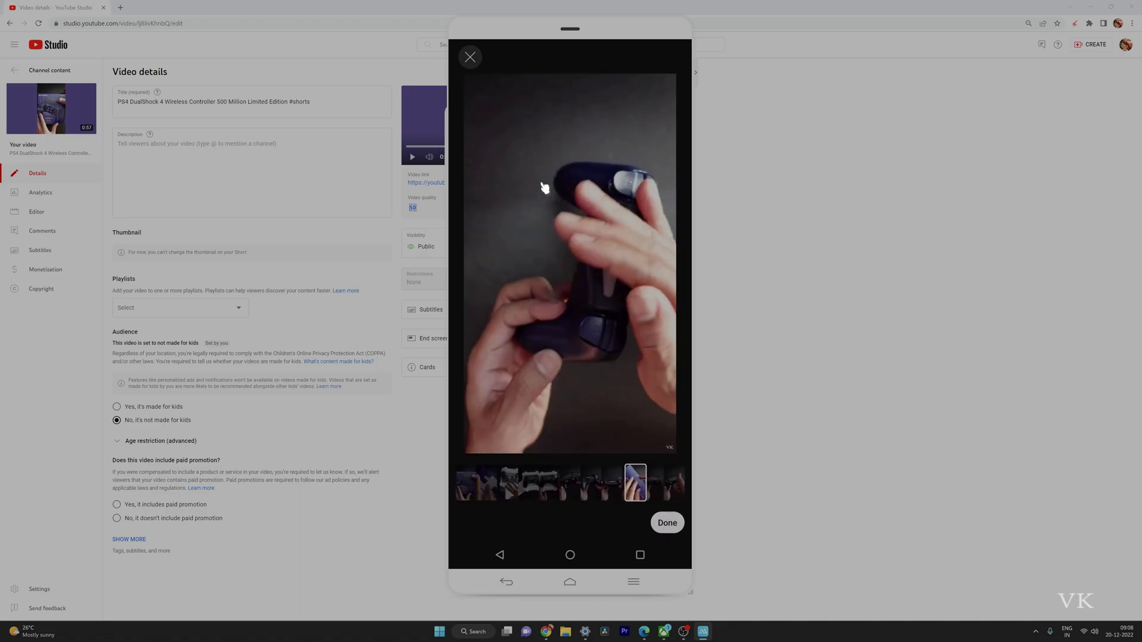
pyautogui.click(674, 526)
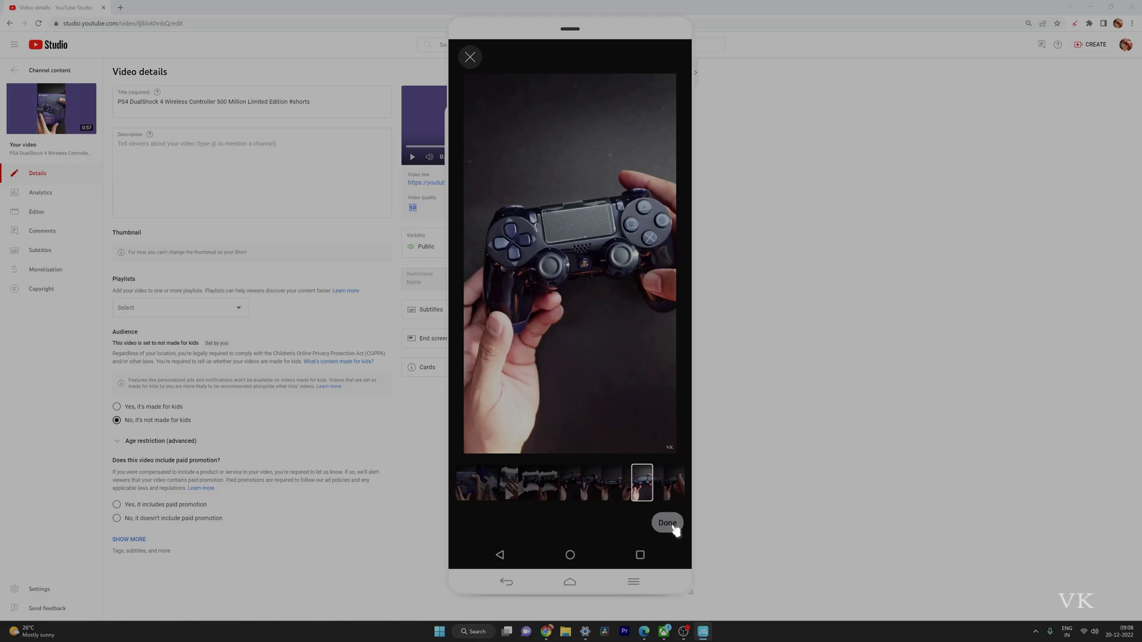
pyautogui.click(470, 107)
pyautogui.click(673, 527)
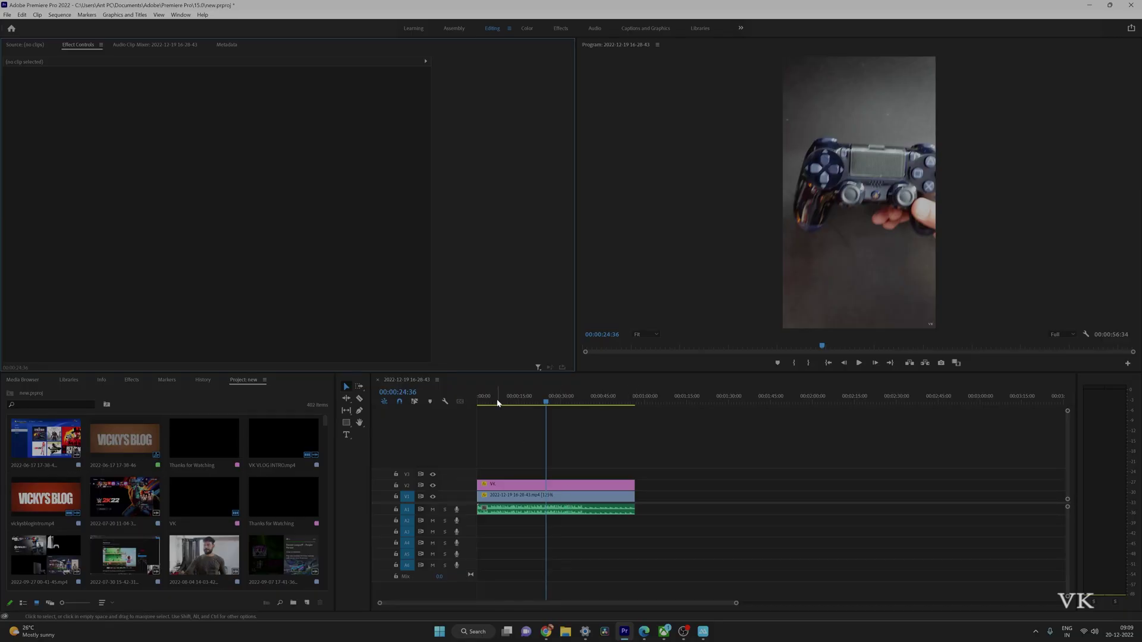
# Mute track A1 and scrub the controller clip from its start.
pyautogui.click(432, 510)
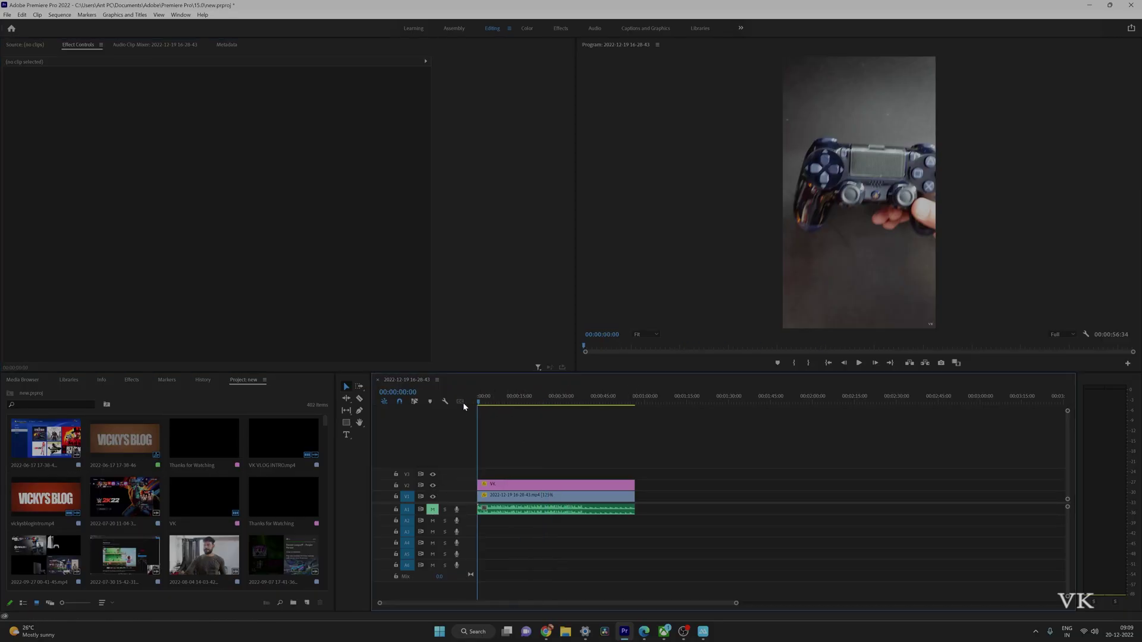
pyautogui.moveTo(493, 404)
pyautogui.mouseDown()
pyautogui.moveTo(627, 404)
pyautogui.moveTo(581, 449)
pyautogui.moveTo(474, 447)
pyautogui.mouseUp()
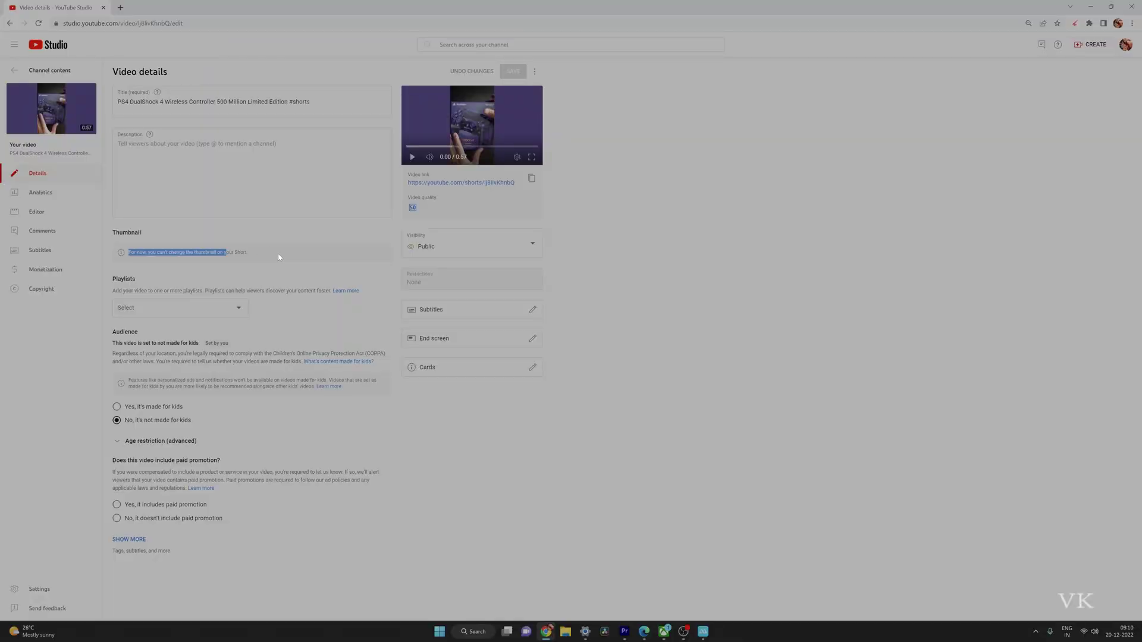
# Re-highlight the Short's unchangeable-thumbnail notice sentence, then clear the selection.
pyautogui.click(272, 251)
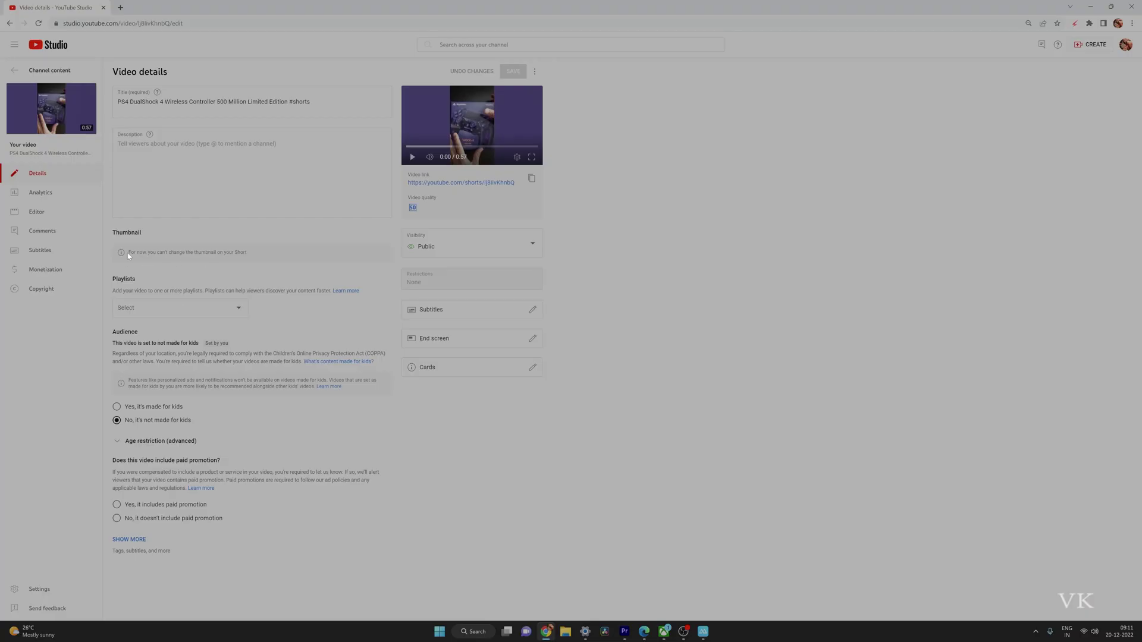
pyautogui.moveTo(128, 256); pyautogui.dragTo(253, 256)
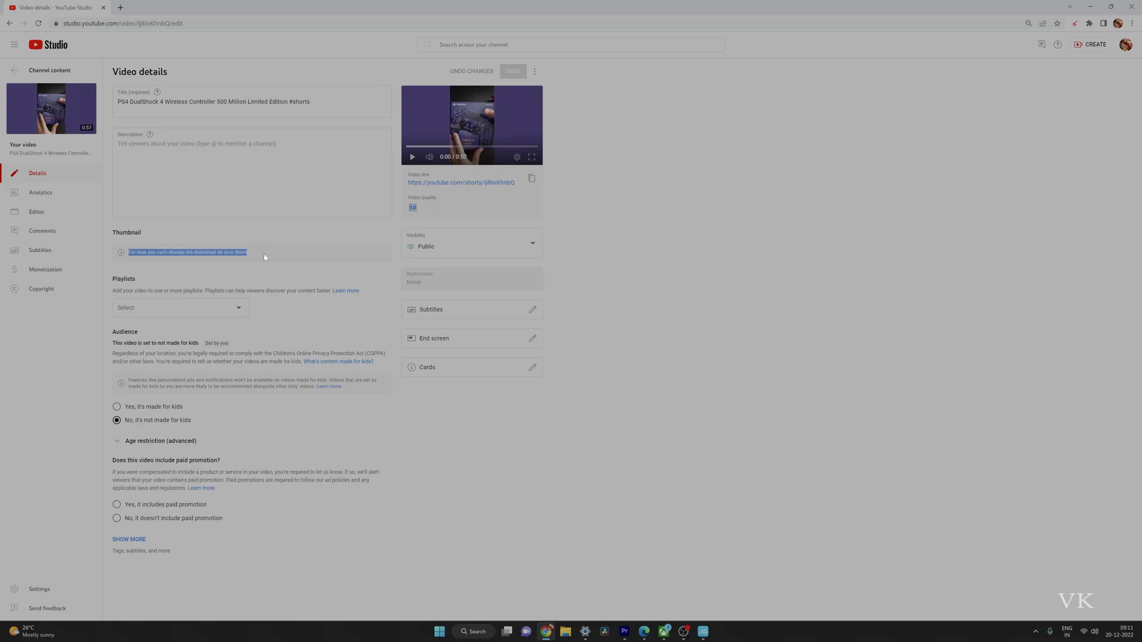
pyautogui.click(264, 257)
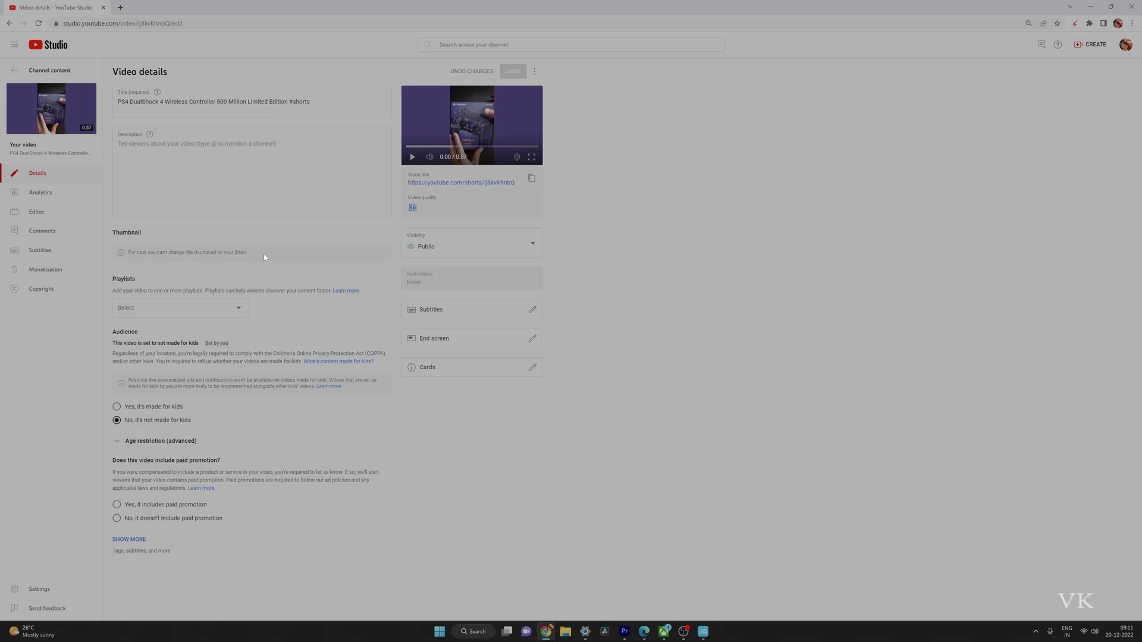